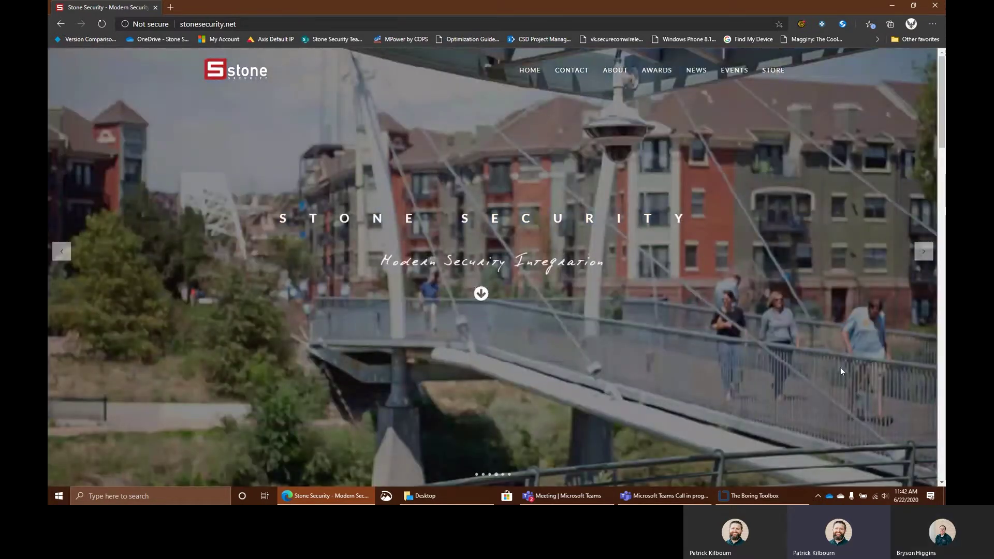
click(754, 500)
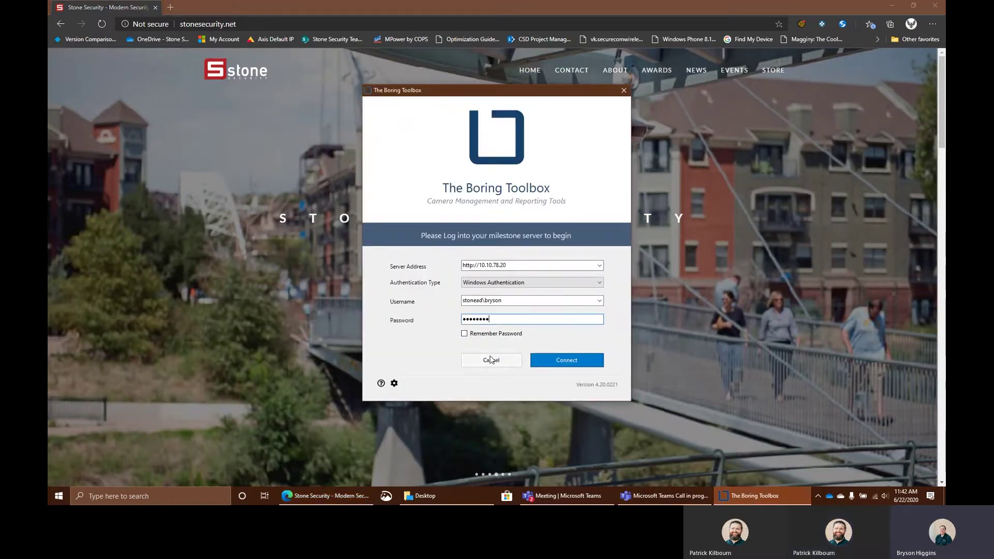
click(567, 360)
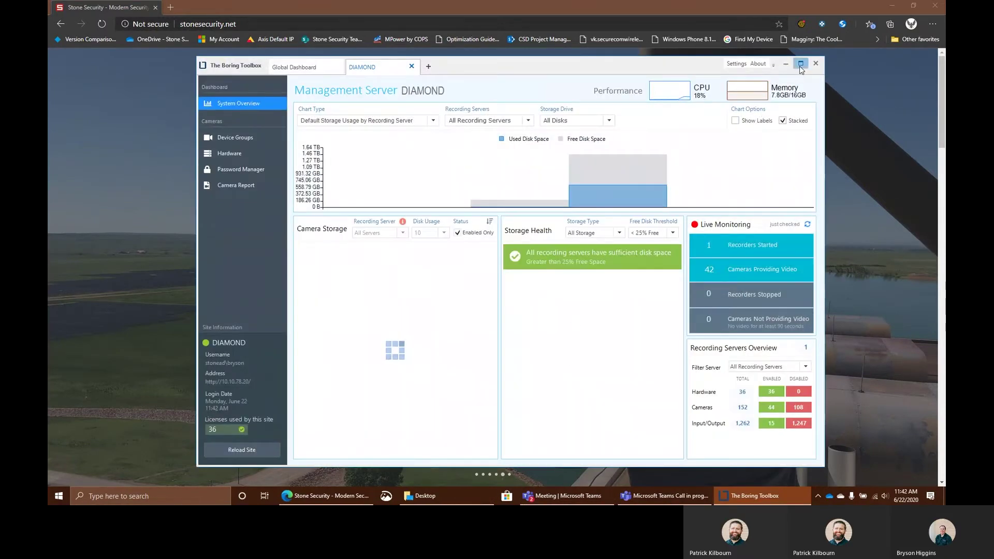
click(800, 63)
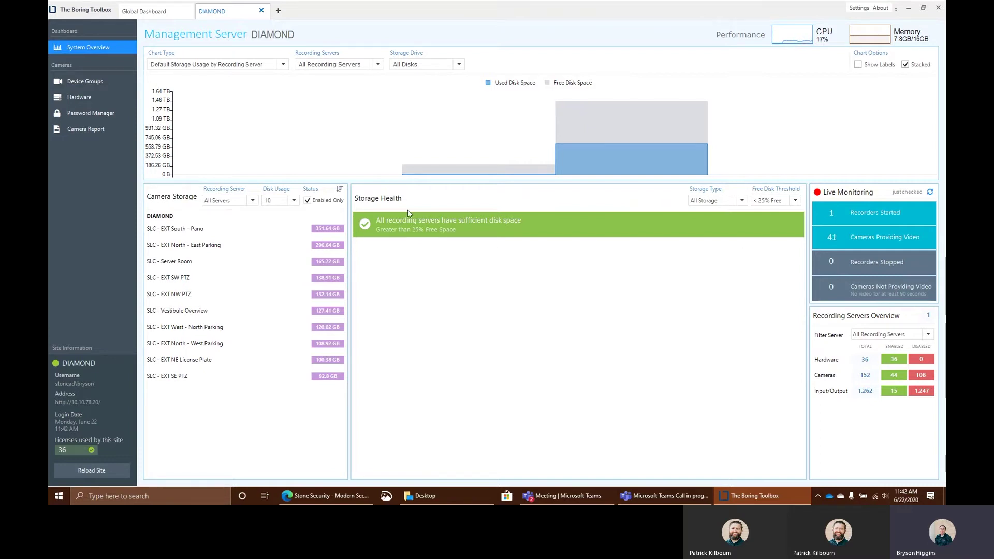
Open the hardware list and select all hardware under the DIAMOND recording server.
click(83, 100)
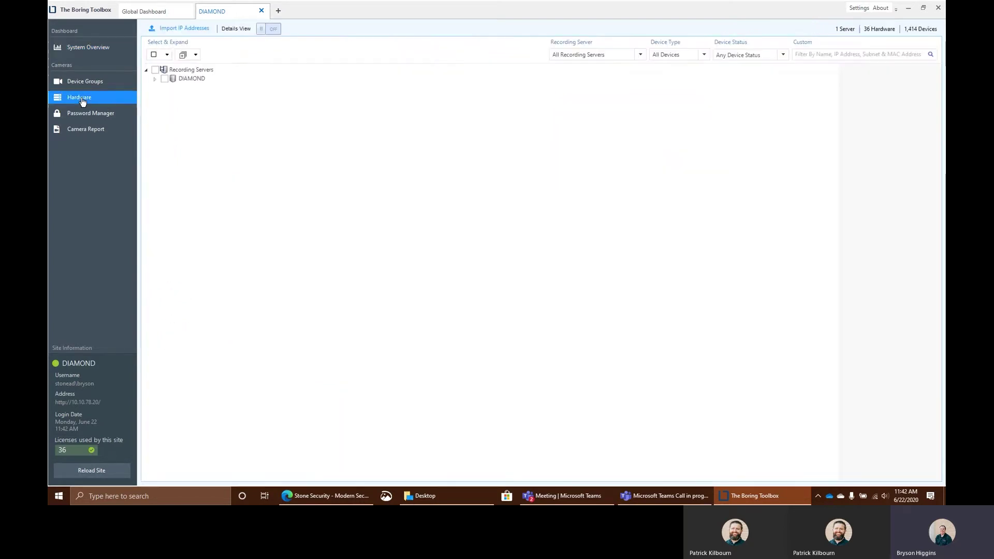
click(155, 80)
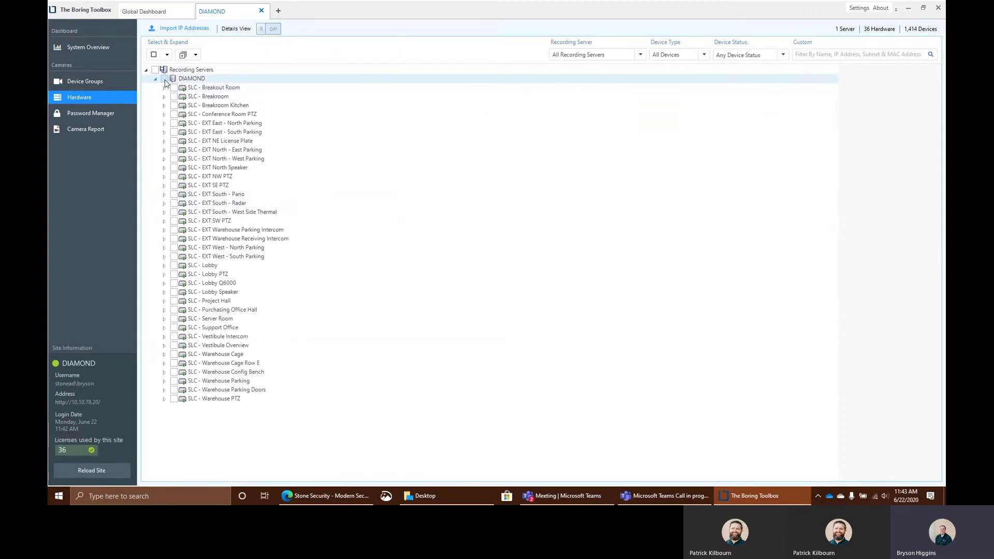
click(164, 79)
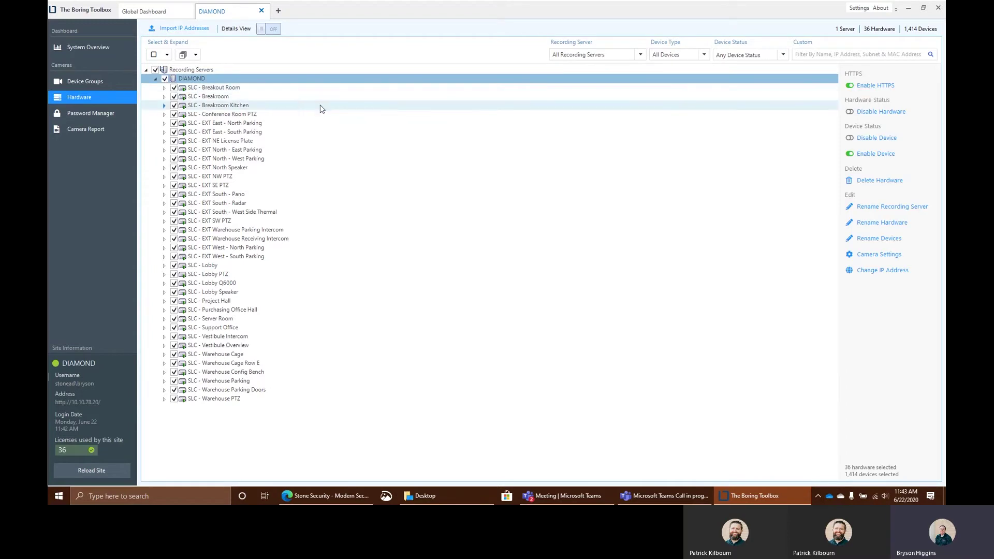
Filter the hardware list to the Cameras device type with the Enabled device status.
click(703, 56)
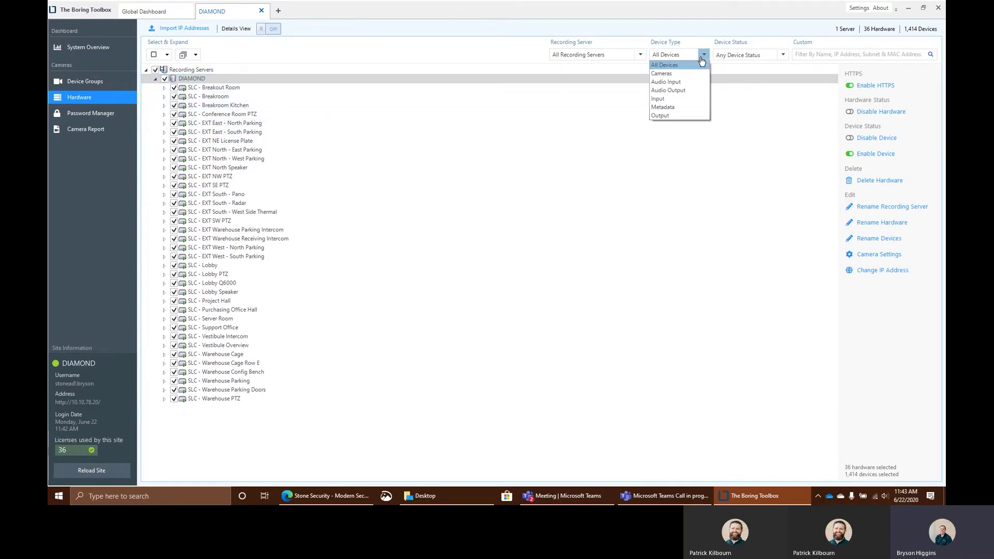
click(687, 73)
click(750, 55)
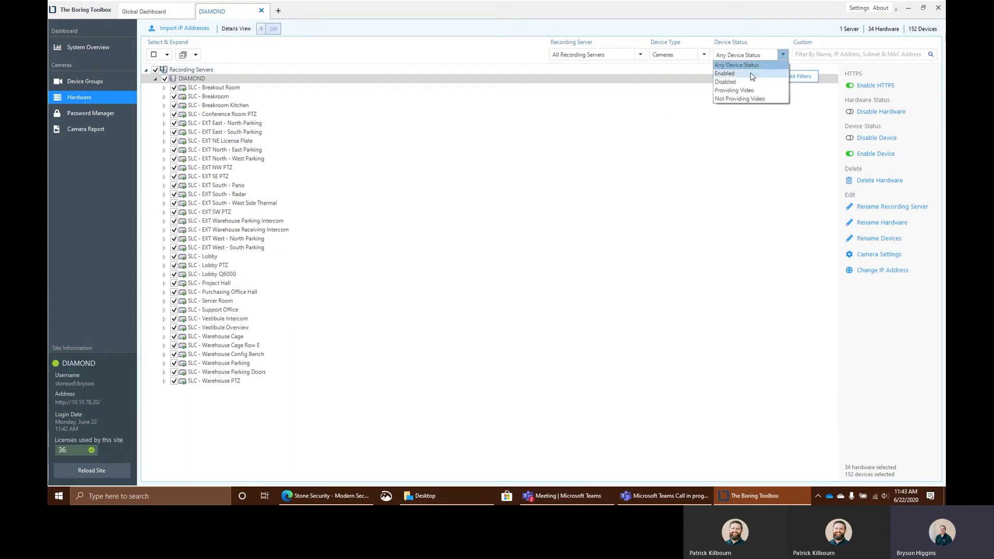
click(752, 75)
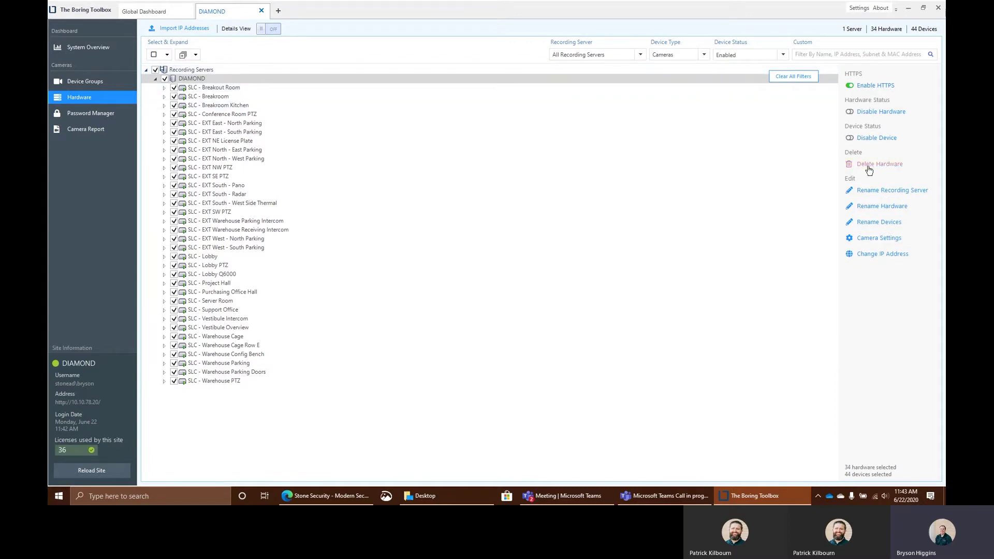
Open the camera settings for the selected hardware and limit the codec list to Video stream 1.
click(873, 240)
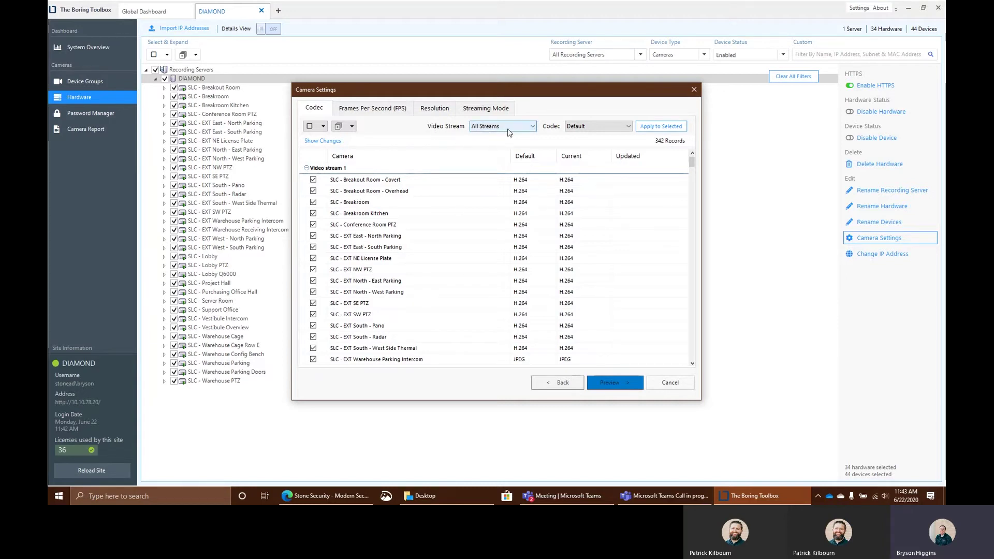
click(533, 126)
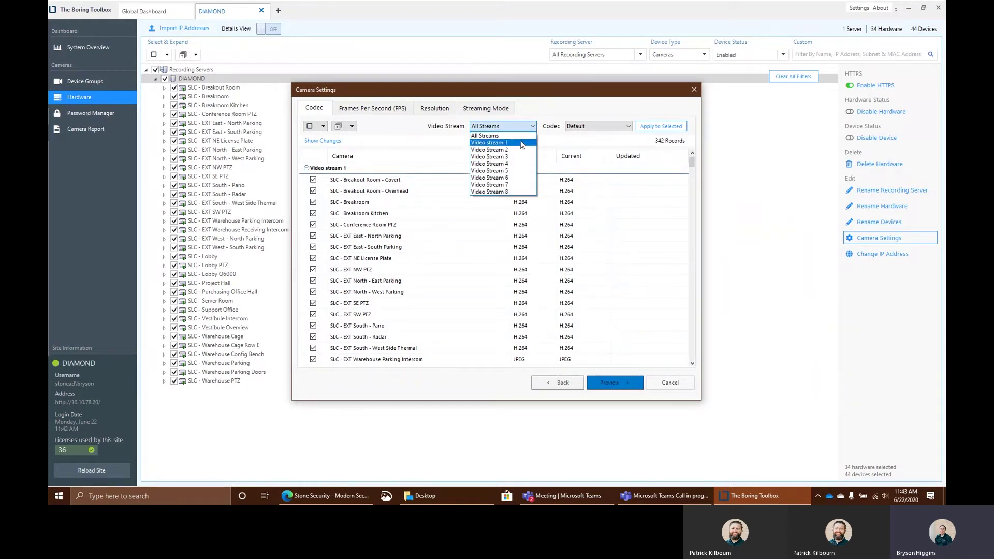
click(563, 145)
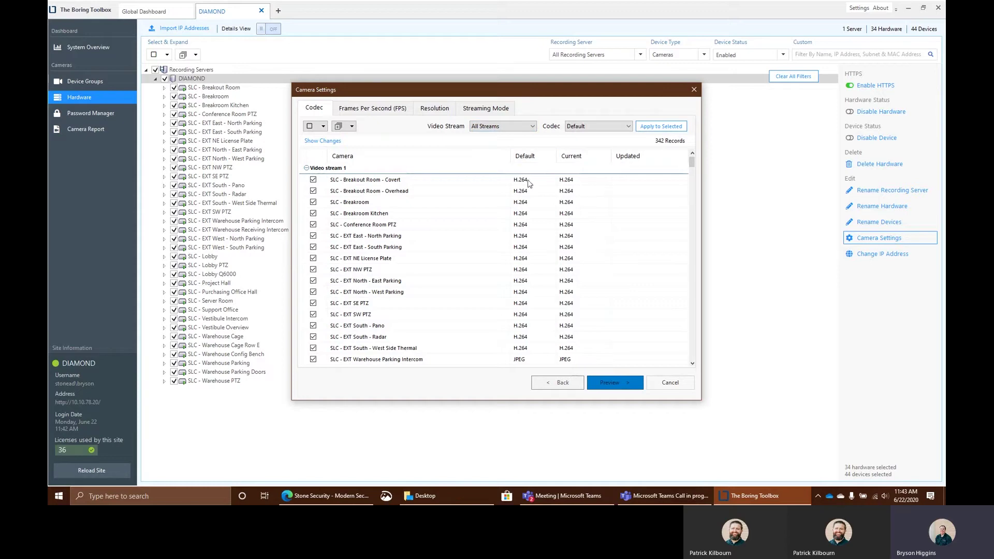
mouse_move(692, 163)
mouse_down()
mouse_move(704, 238)
mouse_move(696, 159)
mouse_up()
click(510, 126)
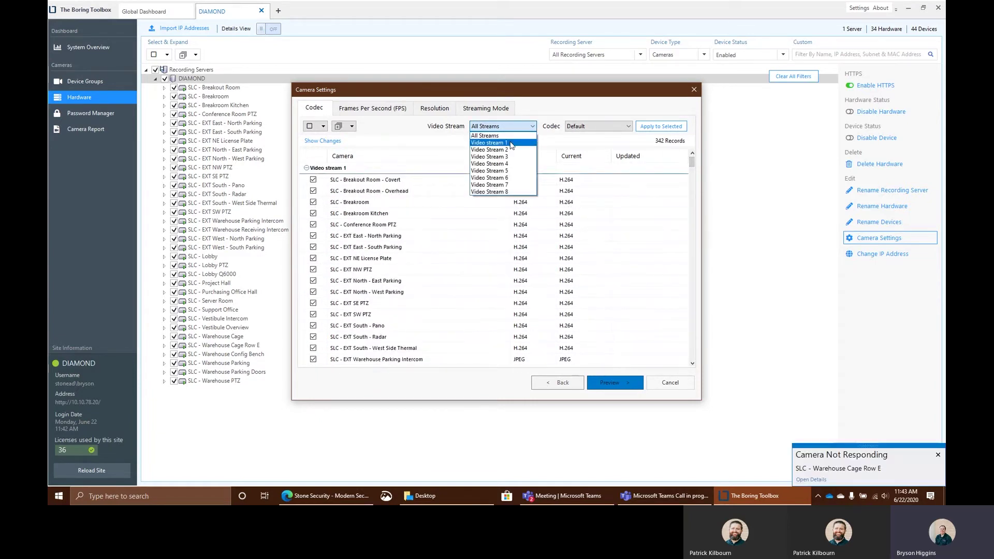
click(511, 143)
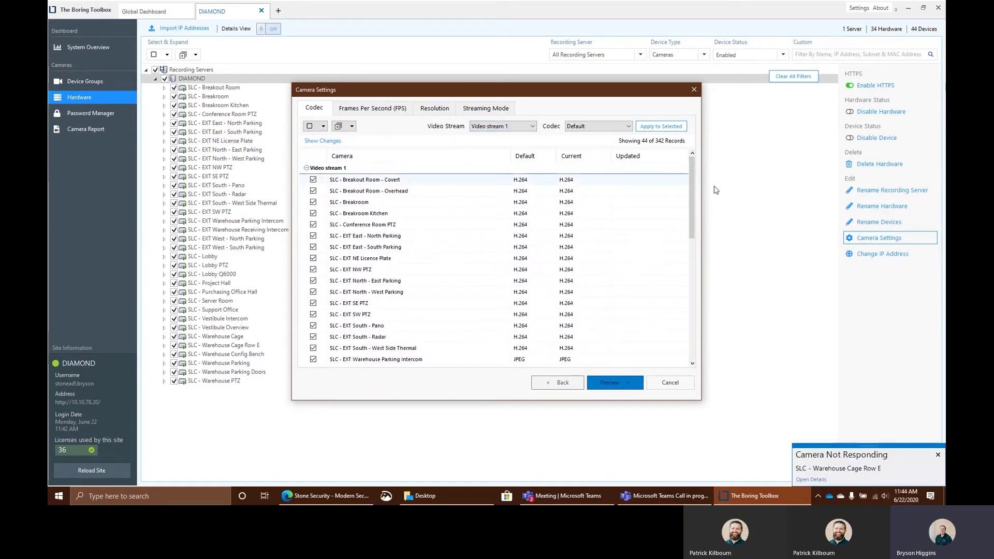
drag(691, 173, 702, 305)
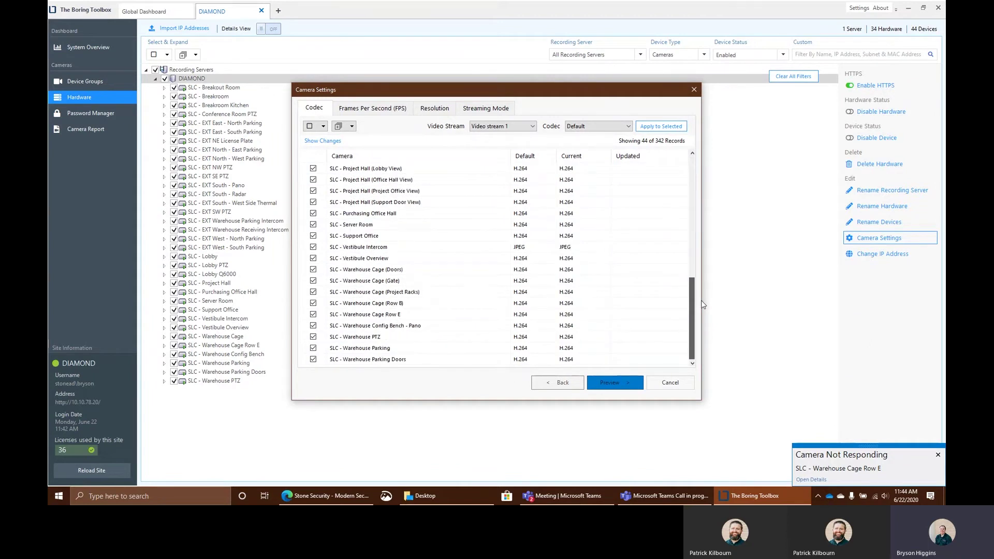
drag(697, 339, 688, 171)
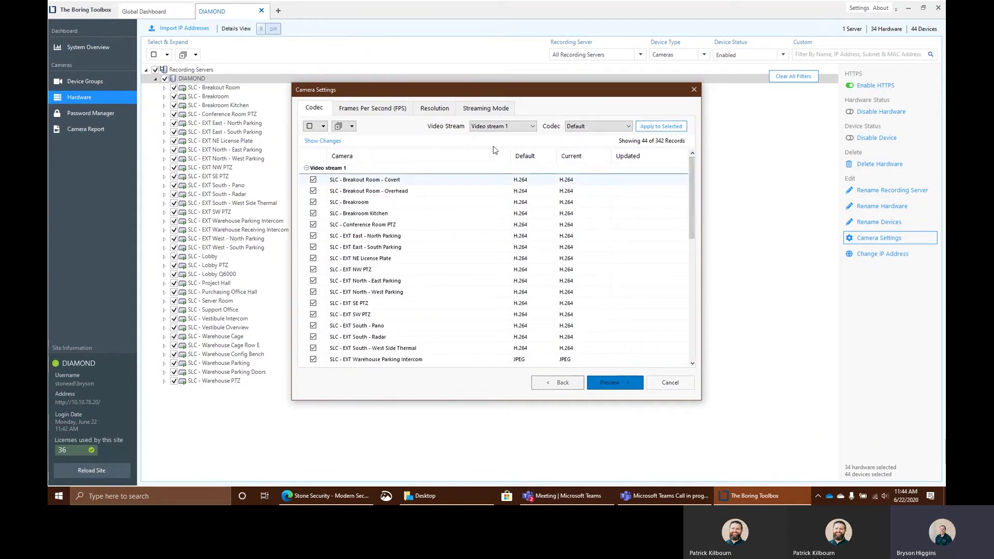
Choose H.264 as the codec for Video stream 1 of the selected cameras.
click(596, 131)
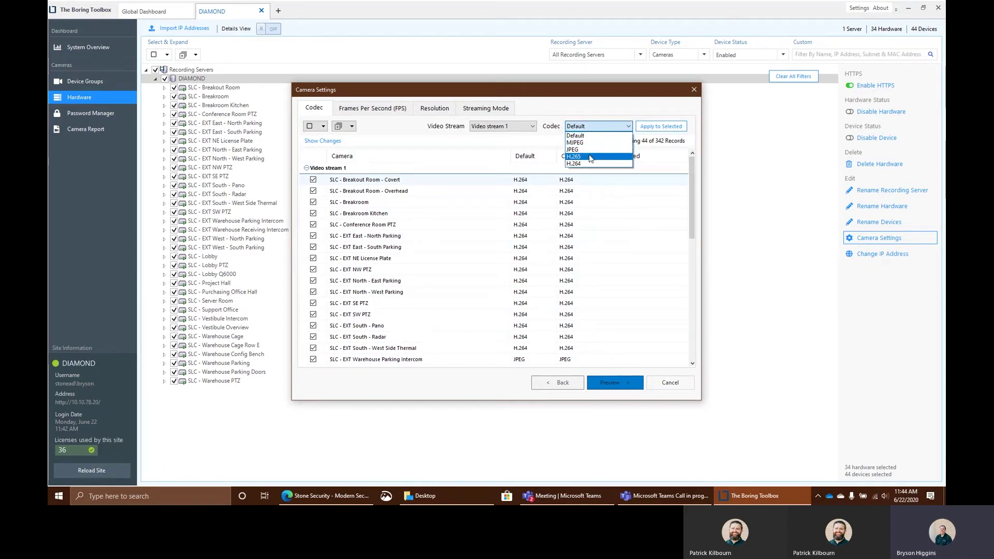
click(588, 164)
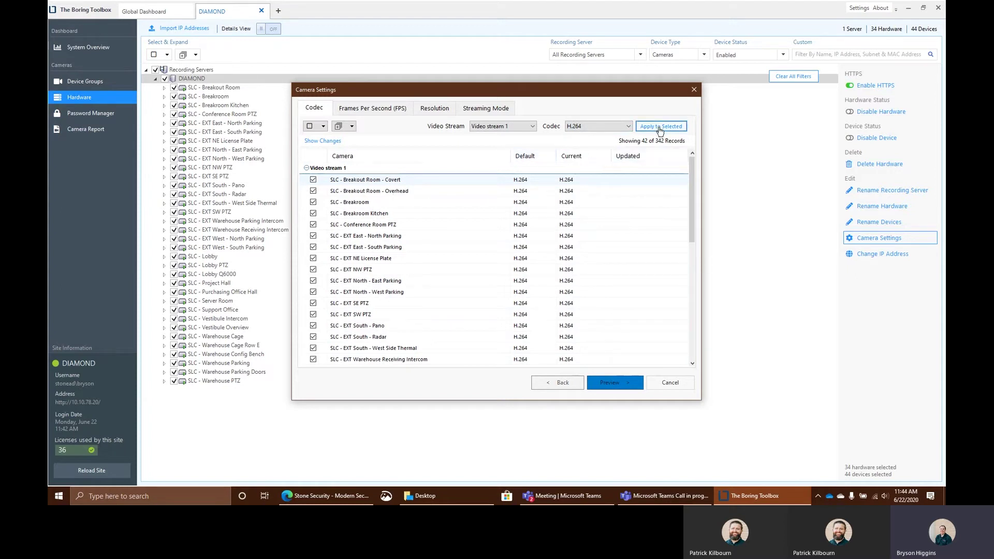
mouse_move(692, 180)
mouse_down()
mouse_move(698, 299)
mouse_move(686, 171)
mouse_up()
Apply a custom frame rate of 20 FPS to Video stream 1 of the selected cameras and review the updated values.
click(381, 109)
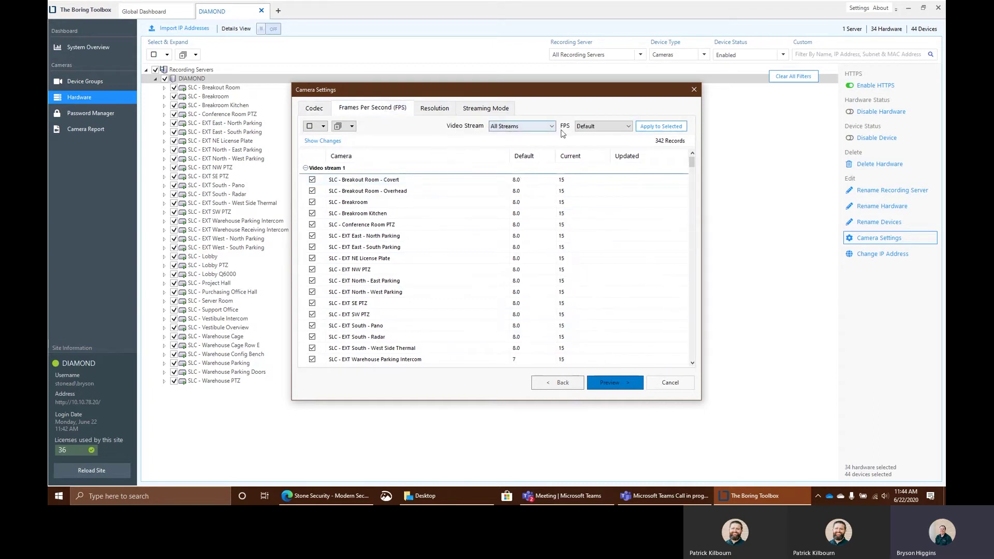
click(538, 128)
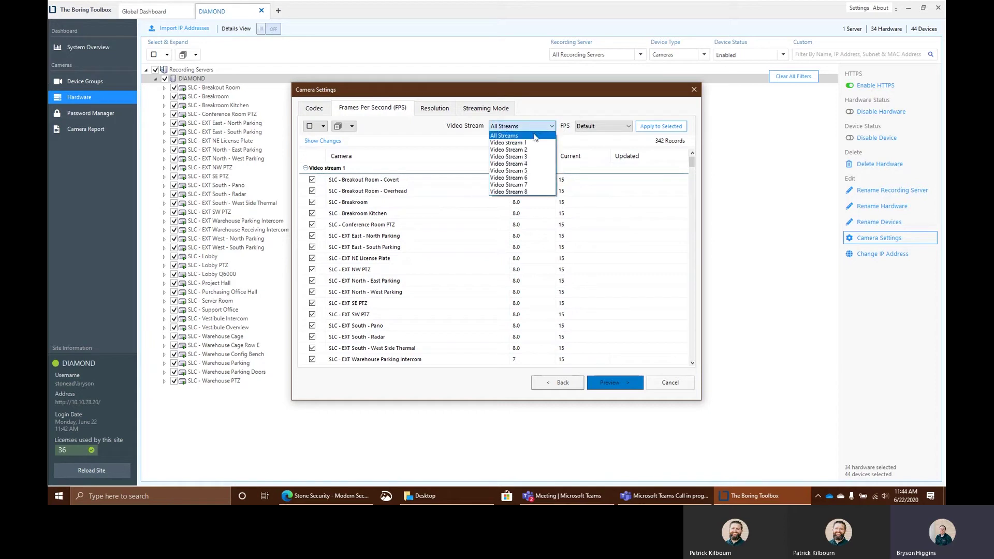
click(534, 144)
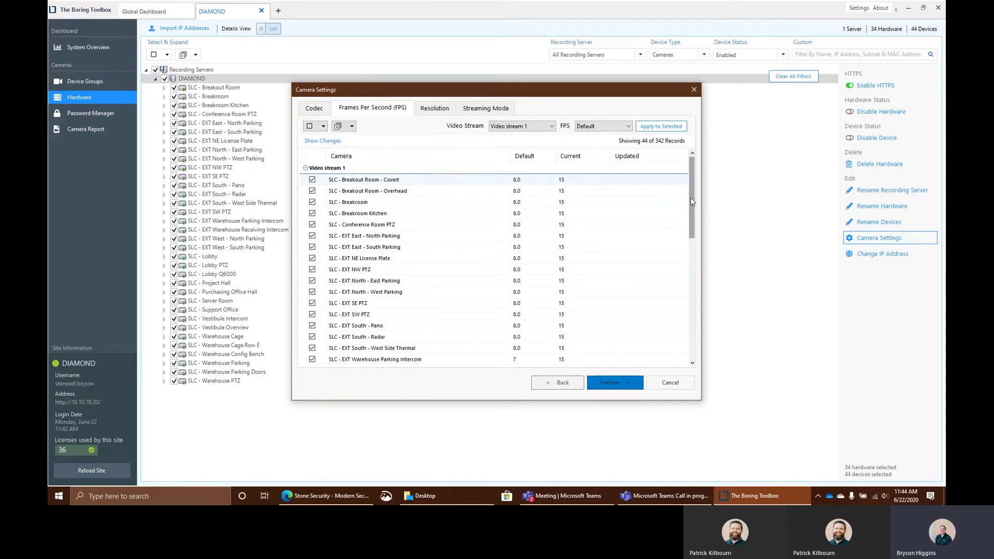
mouse_move(693, 197)
mouse_down()
mouse_move(704, 331)
mouse_move(694, 186)
mouse_up()
click(611, 131)
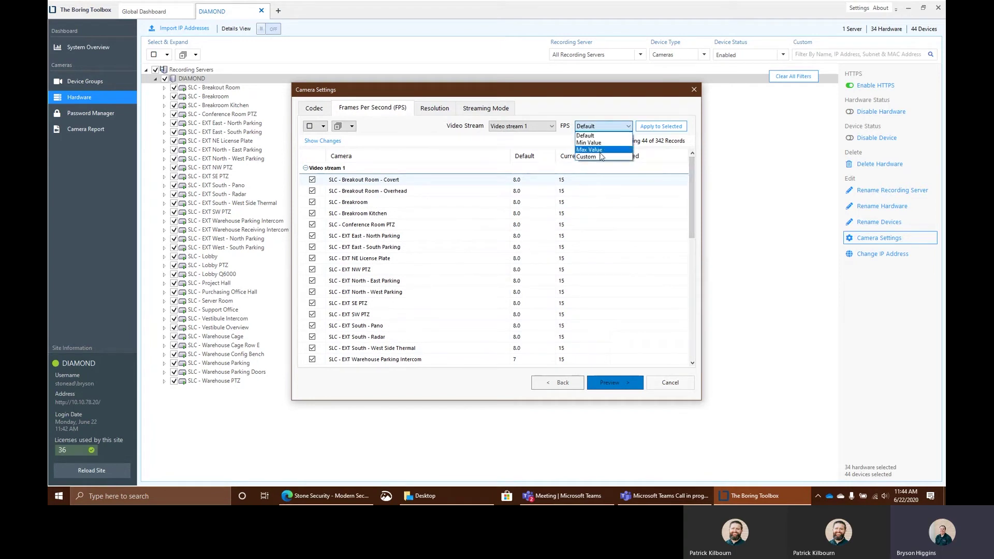
click(600, 156)
click(615, 128)
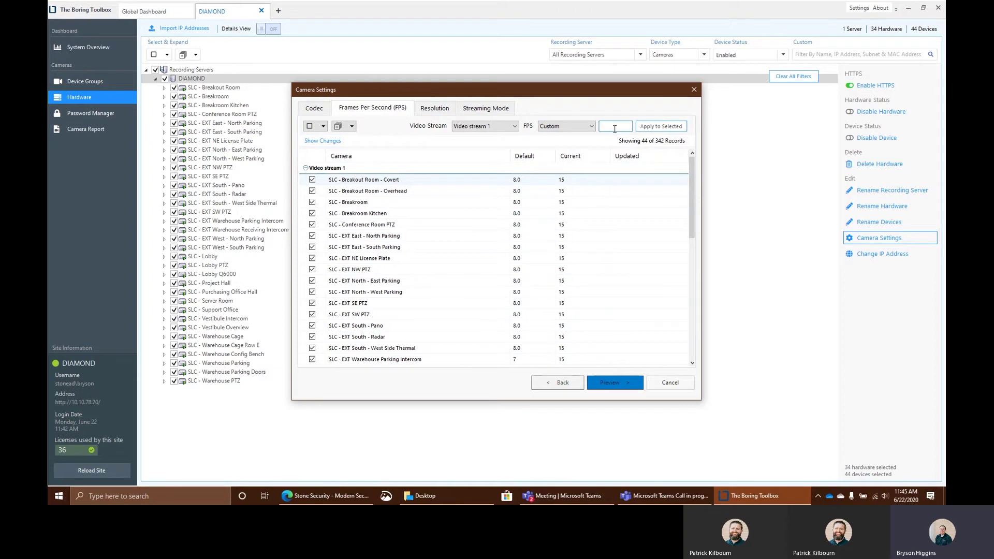
click(654, 129)
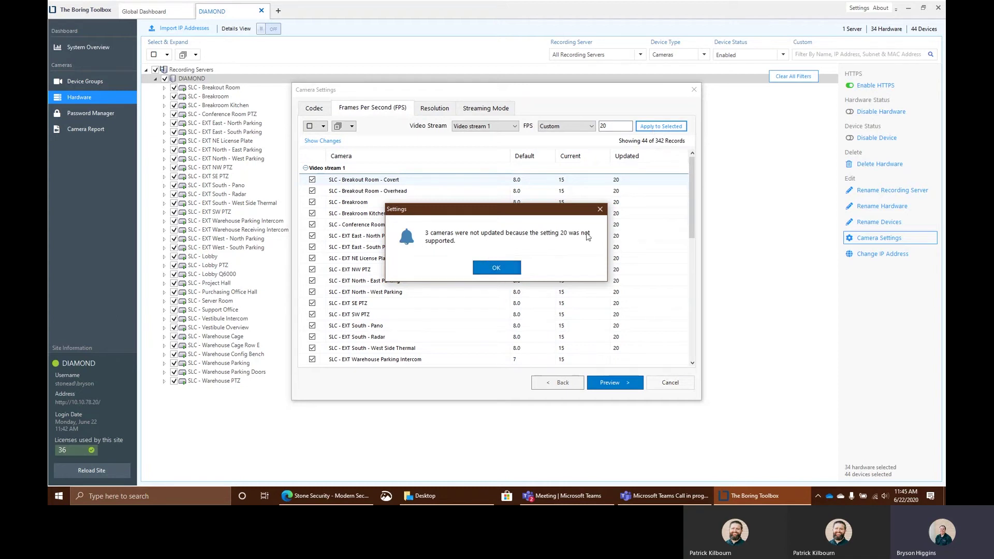
click(510, 269)
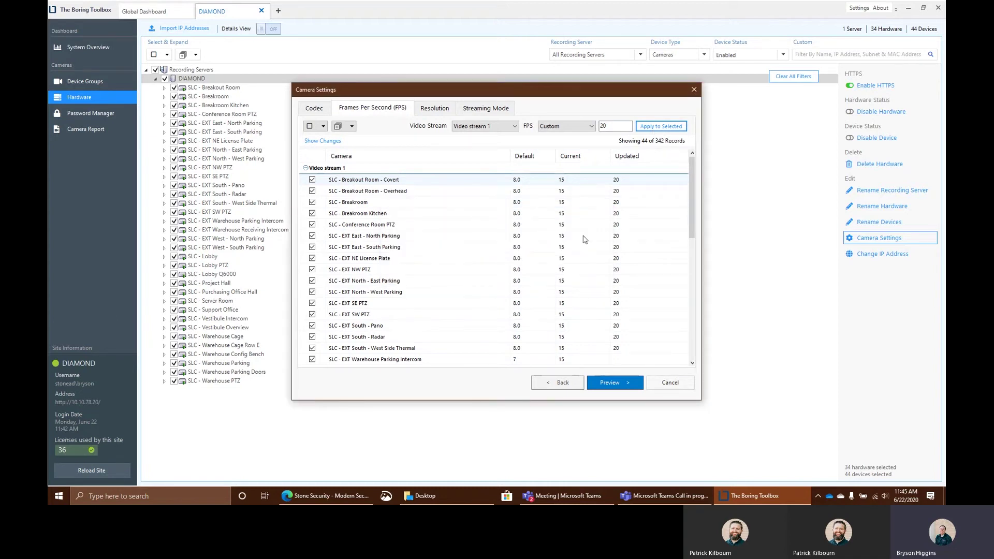
drag(691, 190, 693, 219)
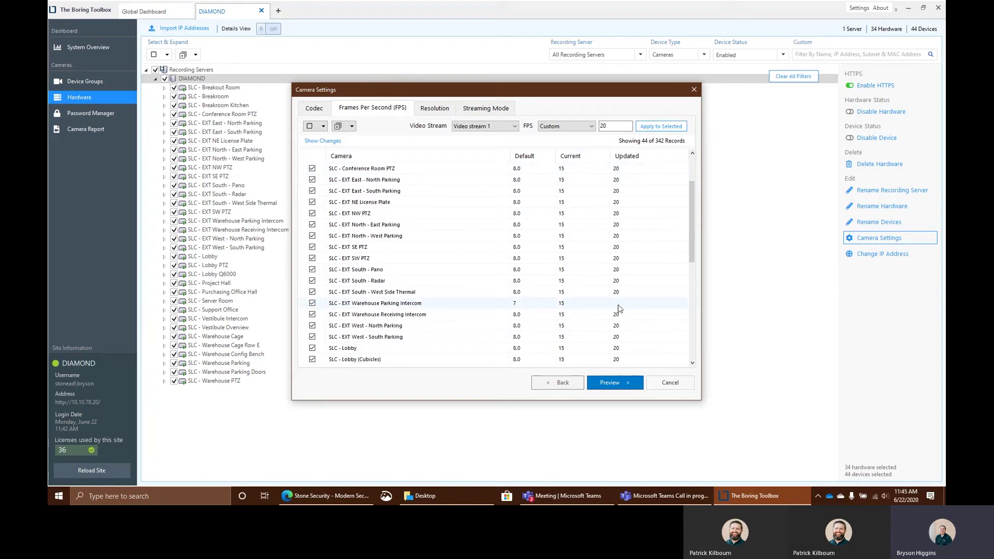
drag(695, 242, 696, 324)
drag(696, 271, 689, 185)
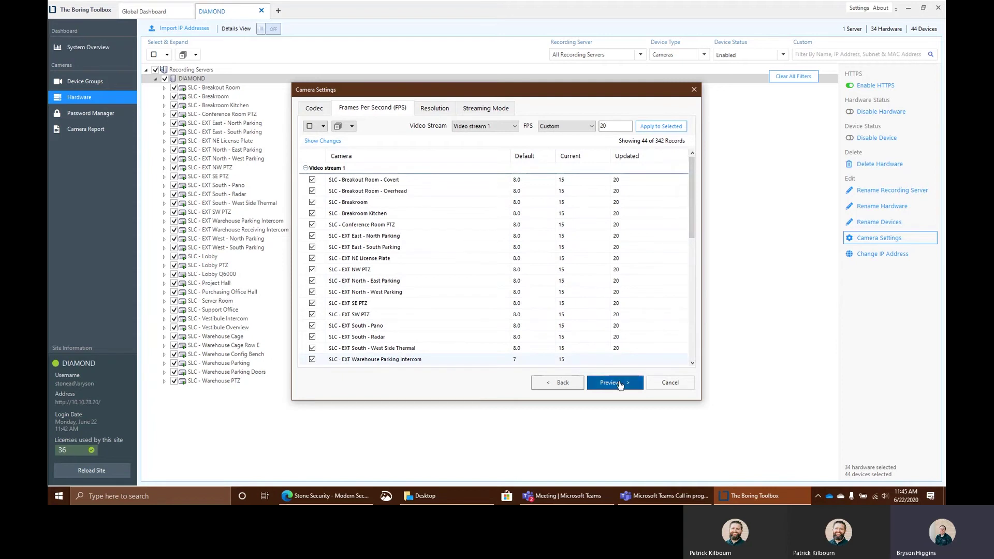
Apply the Max Value resolution to Video stream 1 of the selected cameras and review the updated resolutions.
click(431, 110)
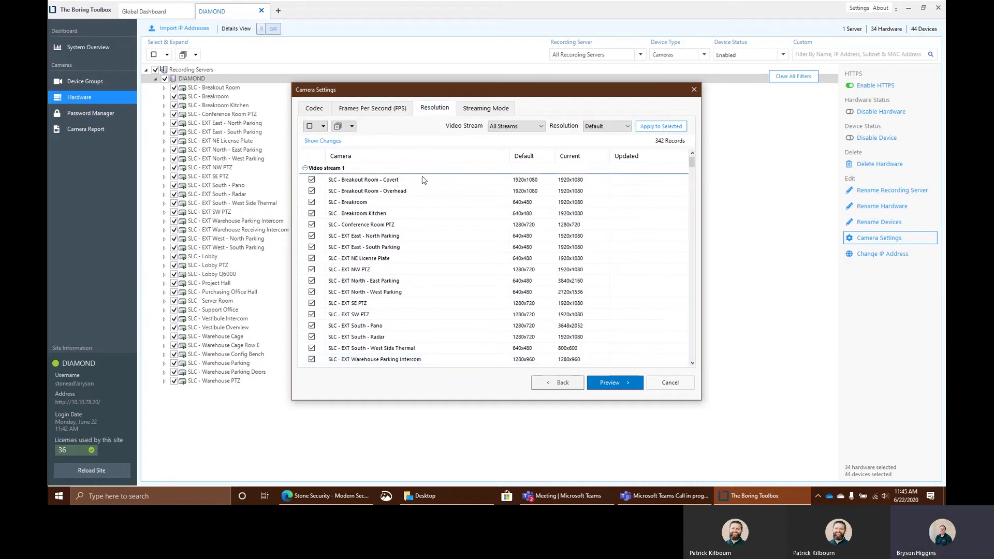
click(529, 129)
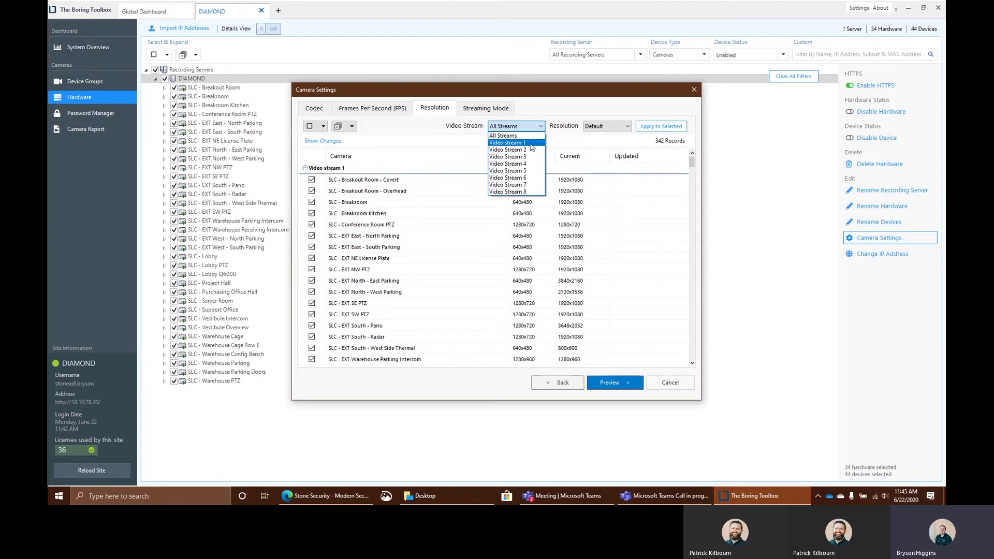
click(530, 144)
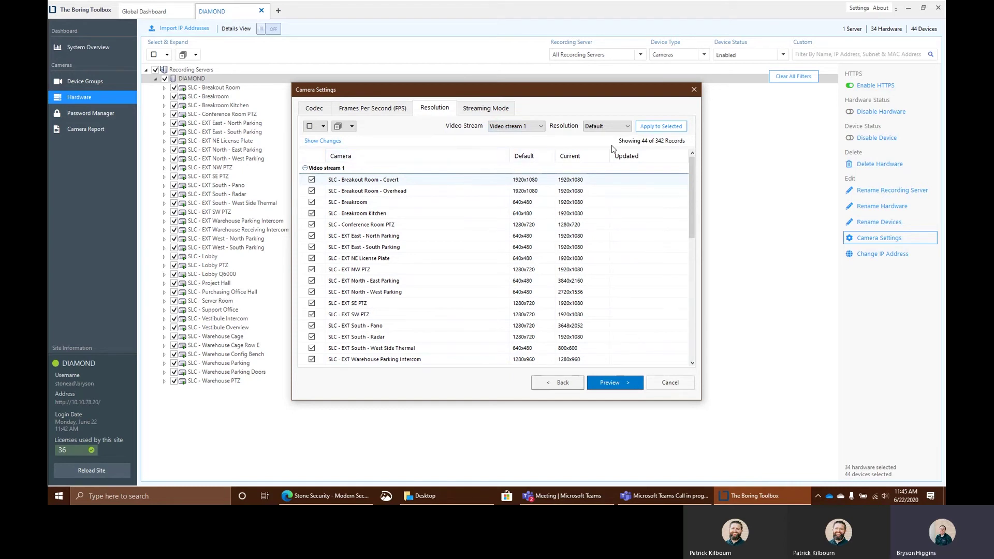
click(623, 129)
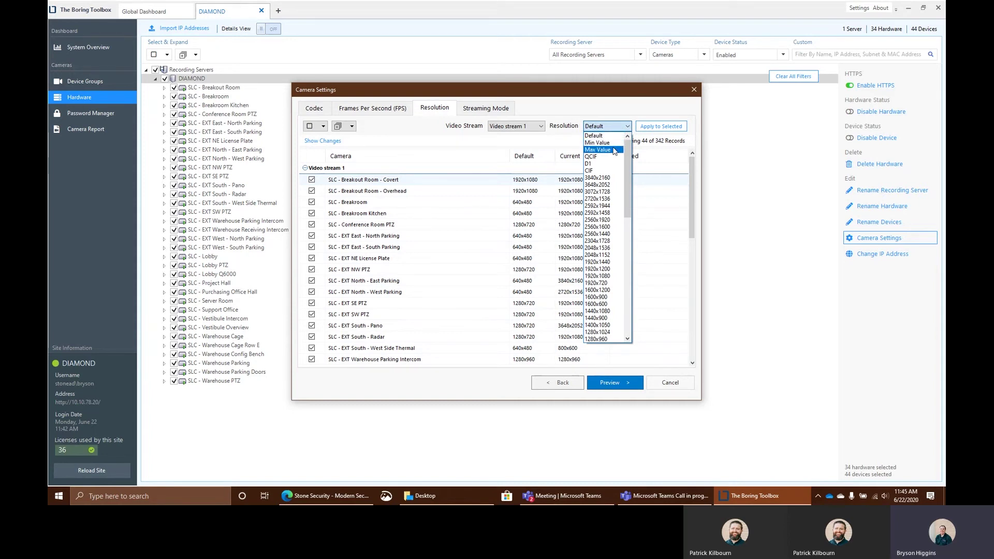
click(614, 150)
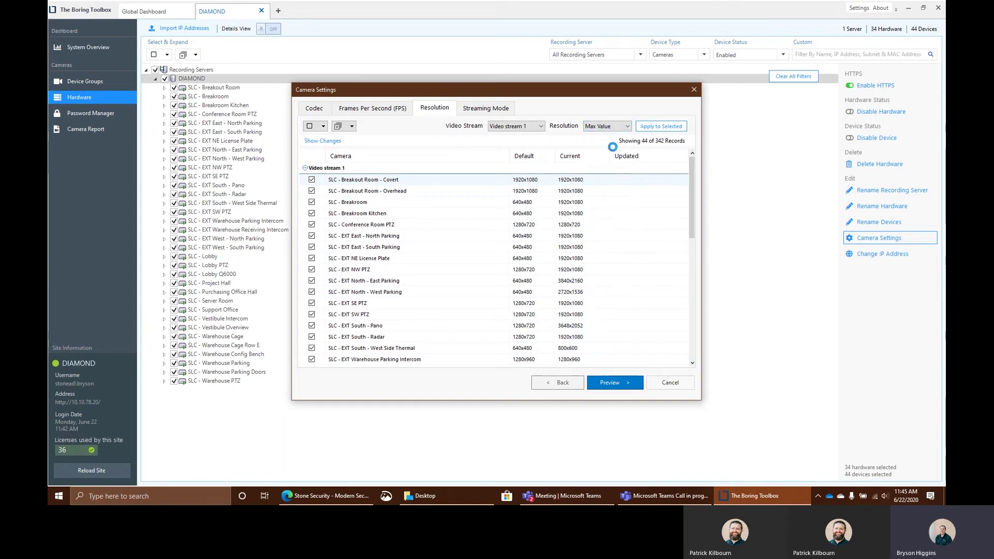
click(659, 128)
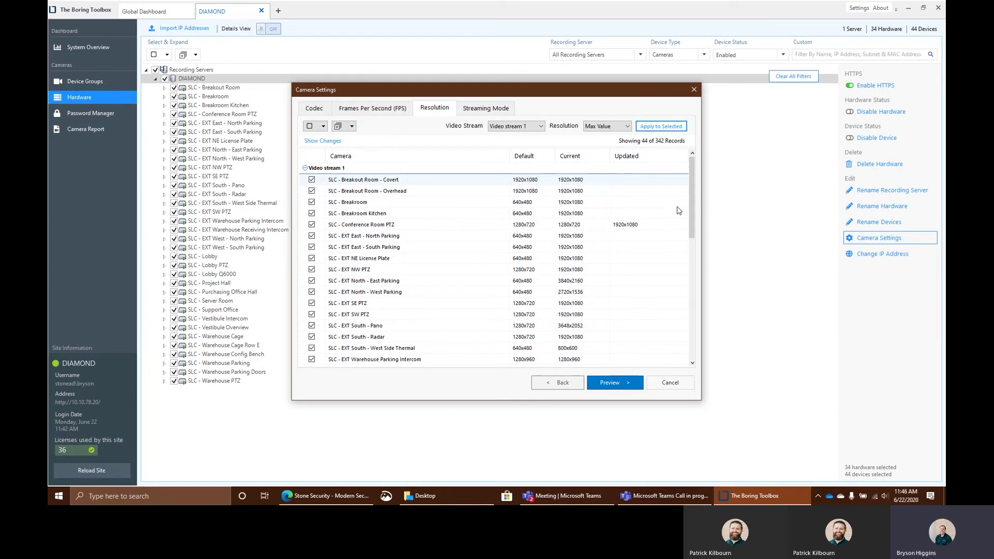
drag(691, 185, 698, 228)
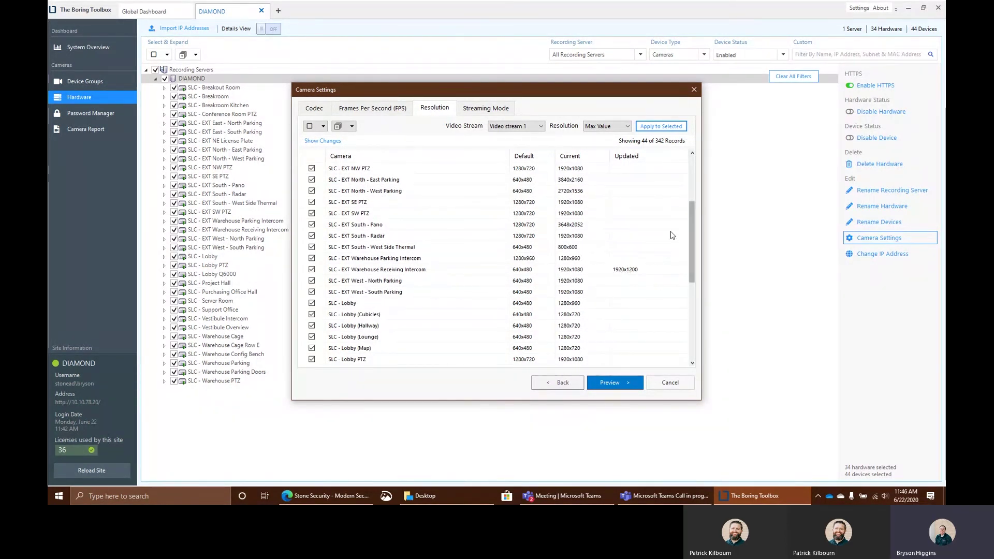
drag(689, 236, 695, 302)
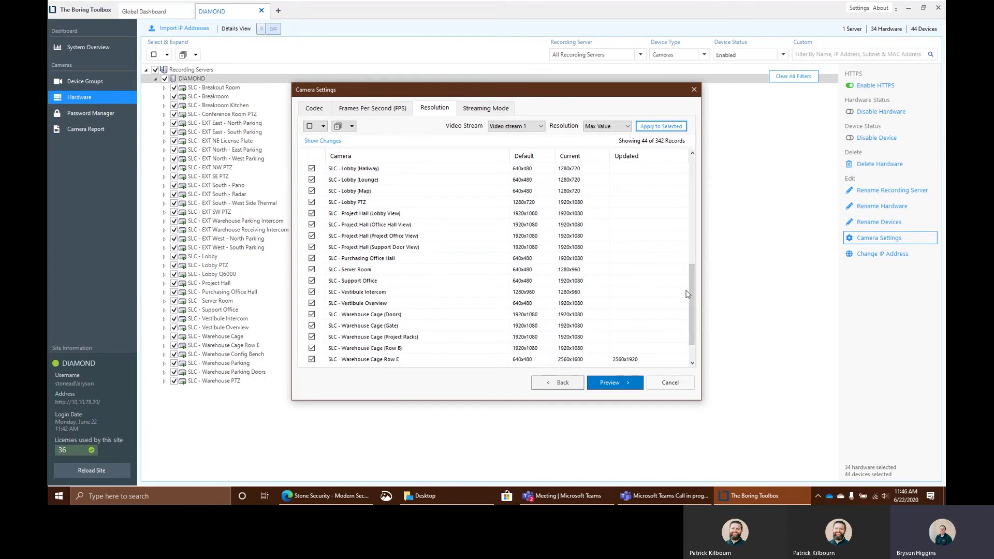
Show the streaming mode settings for Video stream 1 only and examine the available streaming modes and each camera's current mode.
drag(690, 286, 681, 171)
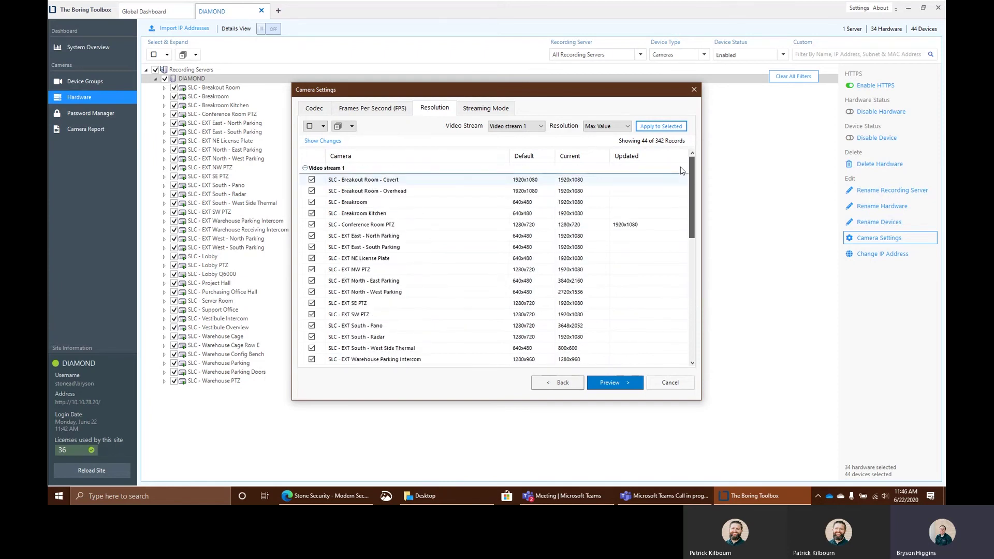
click(493, 109)
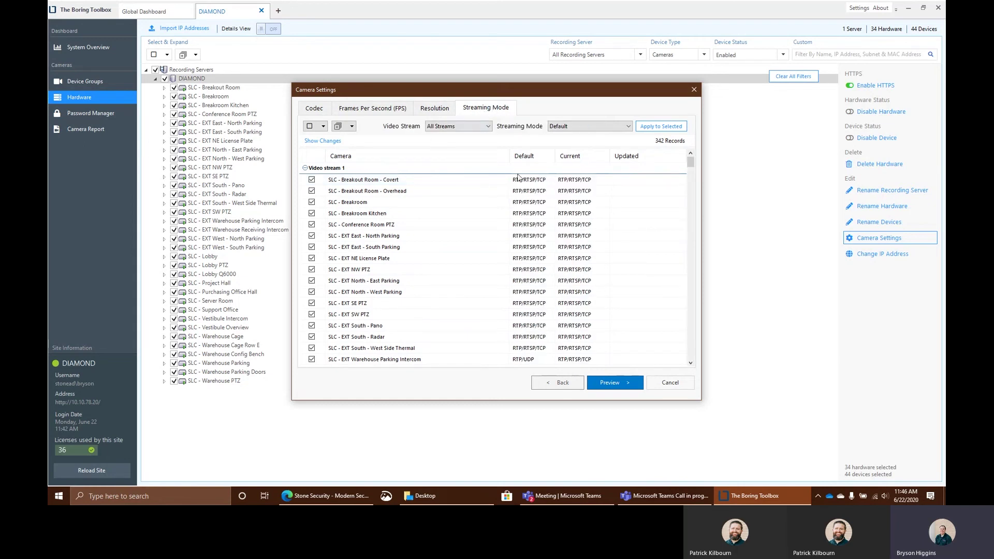
click(464, 127)
click(466, 143)
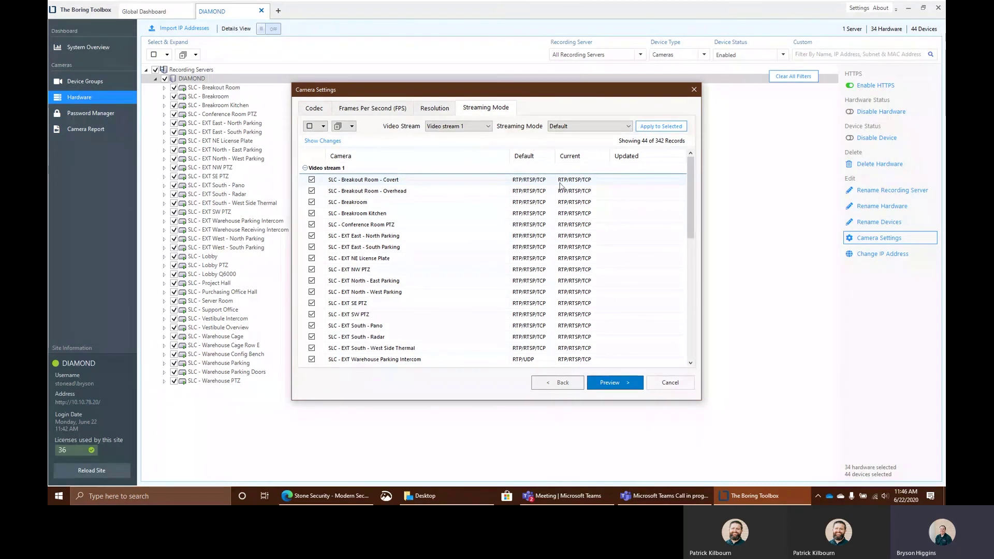
click(573, 129)
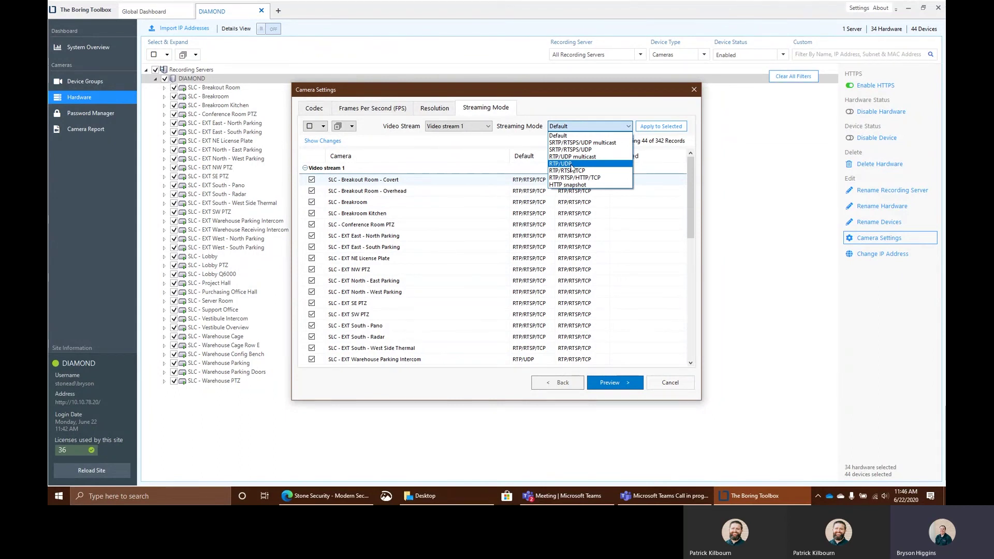
click(522, 149)
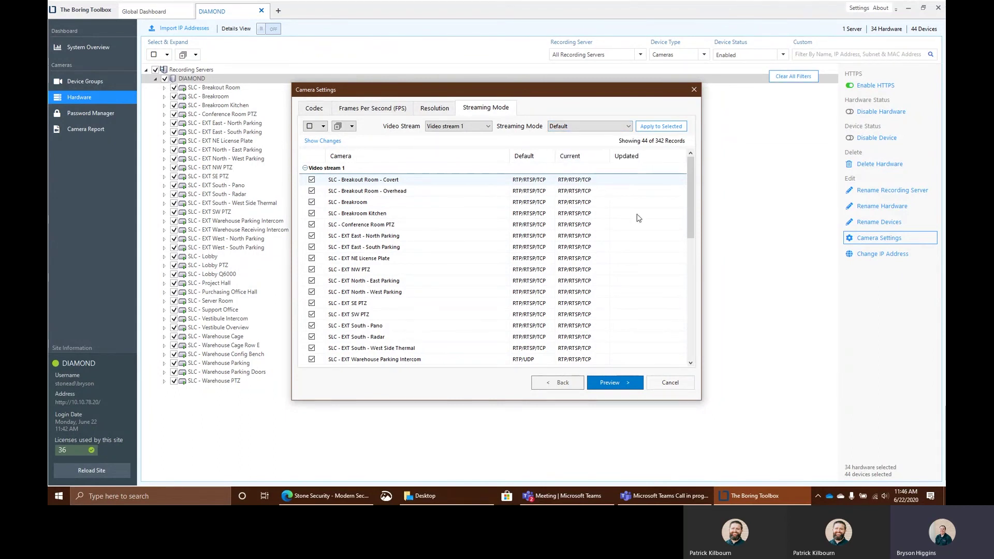
mouse_move(691, 175)
mouse_down()
mouse_move(701, 293)
mouse_move(691, 174)
mouse_up()
Preview the pending camera setting changes and review the frame rate and resolution updates listed for Video stream 1.
click(608, 382)
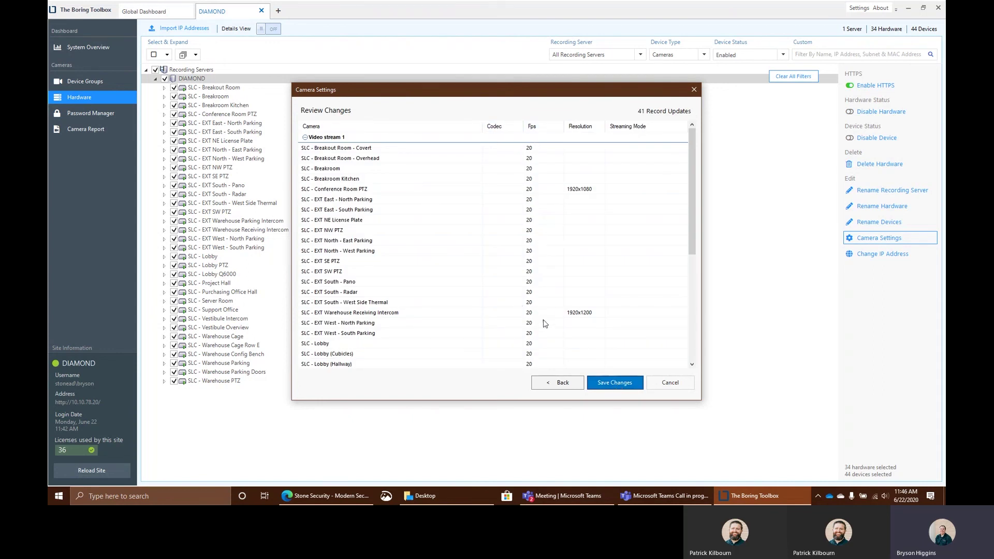
mouse_move(689, 148)
mouse_down()
mouse_move(695, 271)
mouse_move(688, 155)
mouse_up()
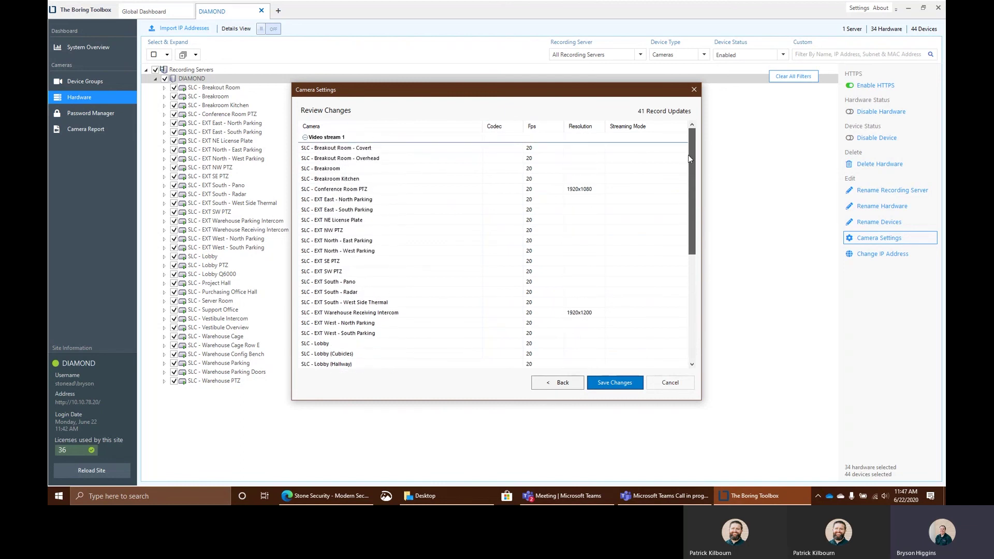